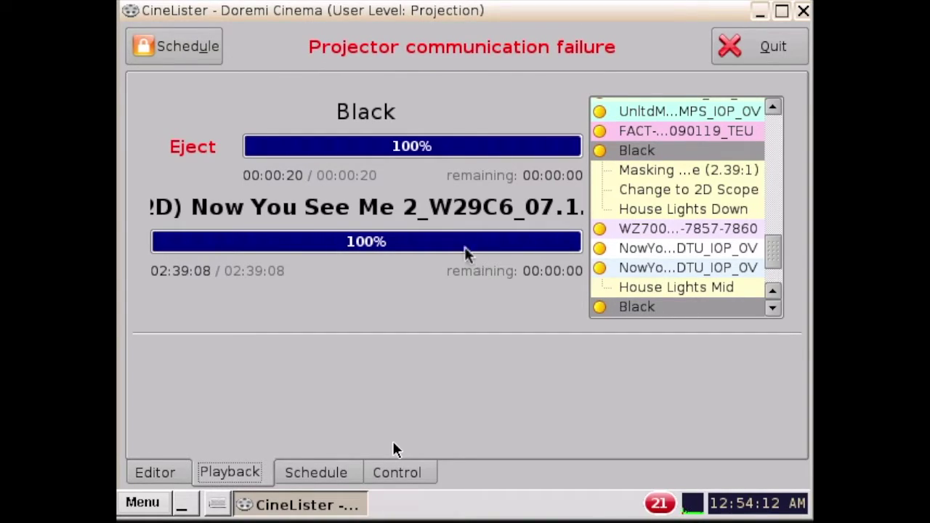
Step: Open the Control Panel from the application menu and launch Content Feed Manager
click(144, 502)
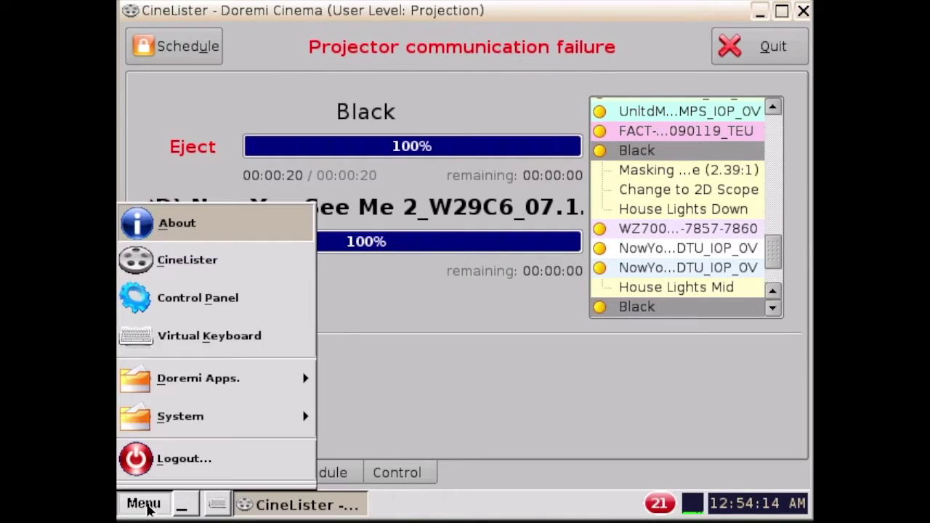
click(188, 298)
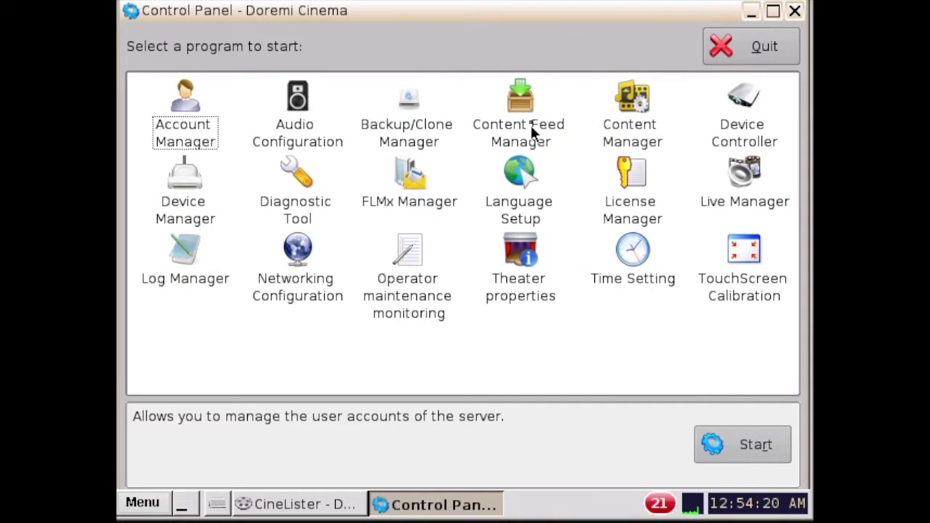
double_click(521, 104)
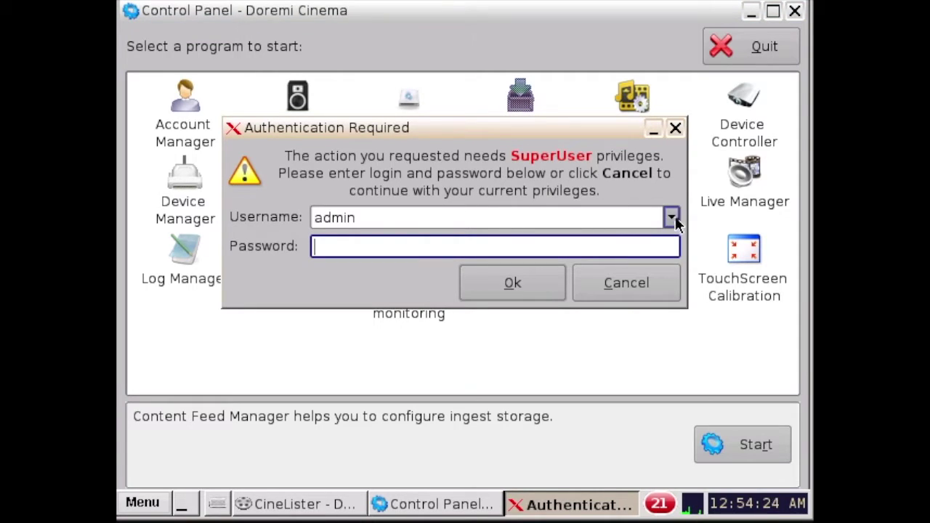
Step: Authenticate as the root superuser with its password
click(673, 216)
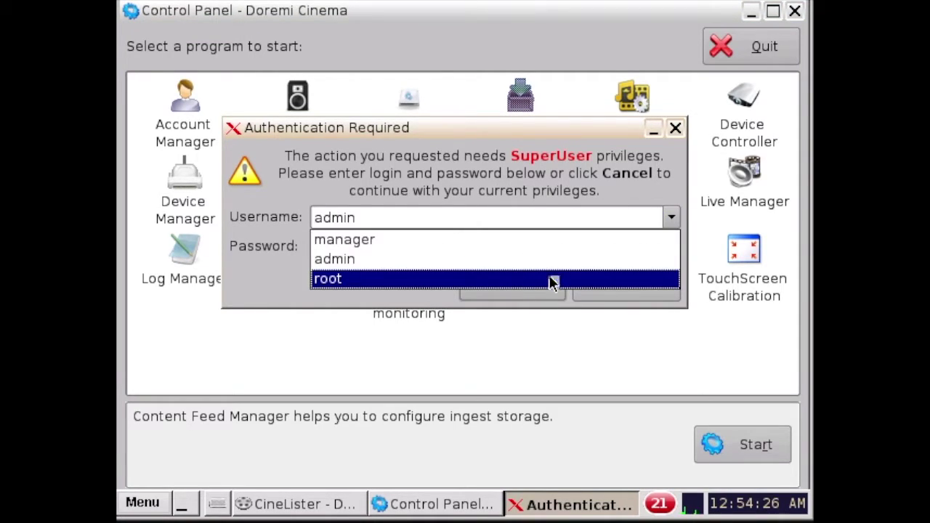
click(550, 280)
click(425, 251)
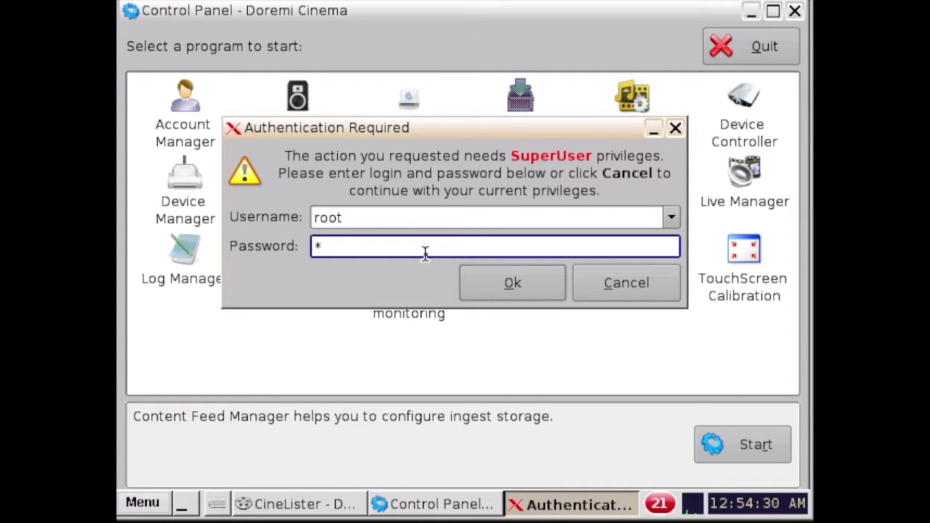
text(****)
click(490, 284)
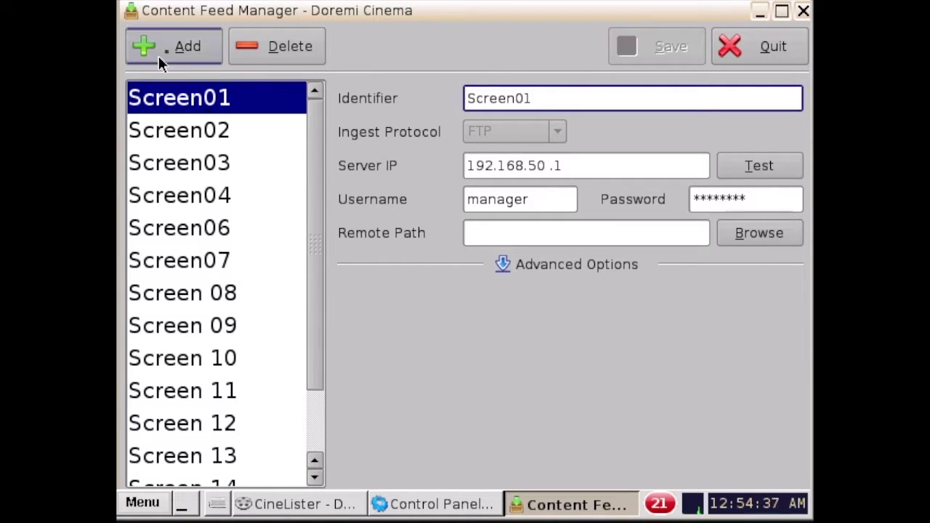
Step: Add a new ingest server identified LMS with server IP 192.168.50.200
click(165, 52)
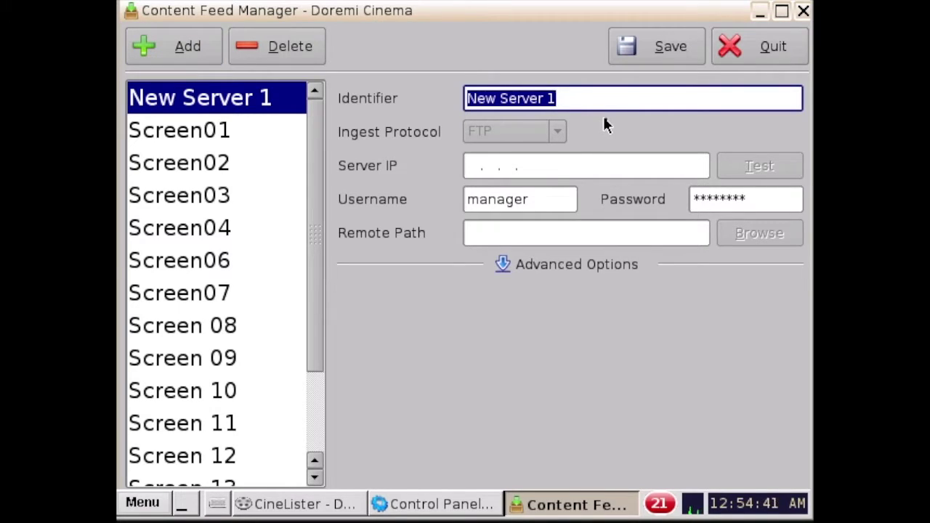
text(LMS)
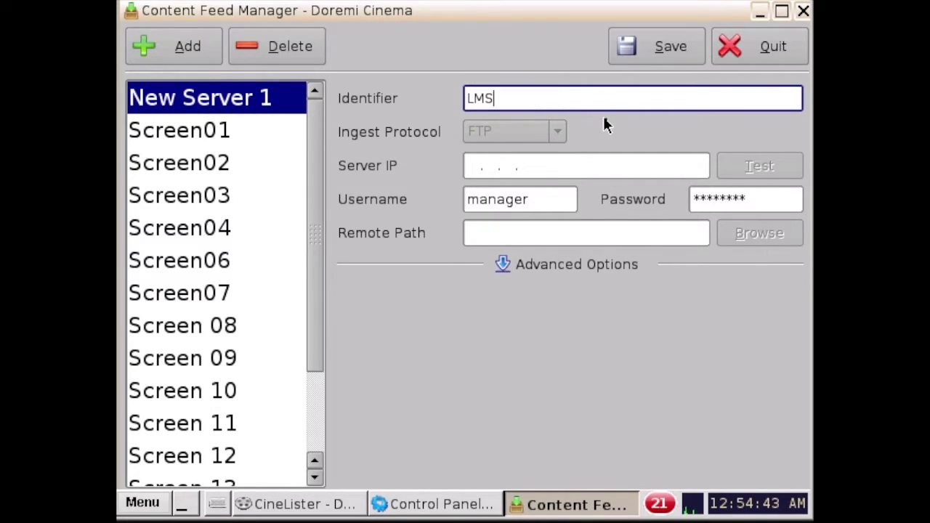
click(478, 167)
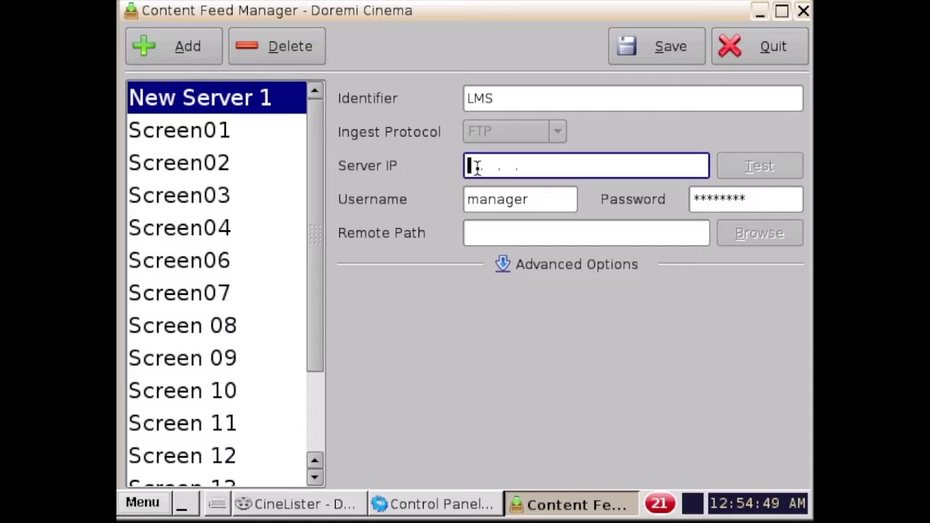
text(192.)
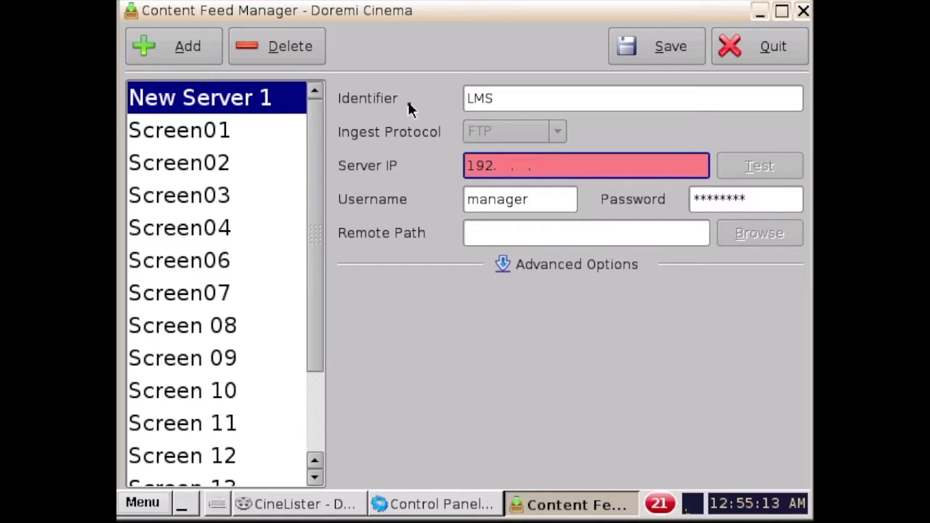
text(168.)
text(50 .)
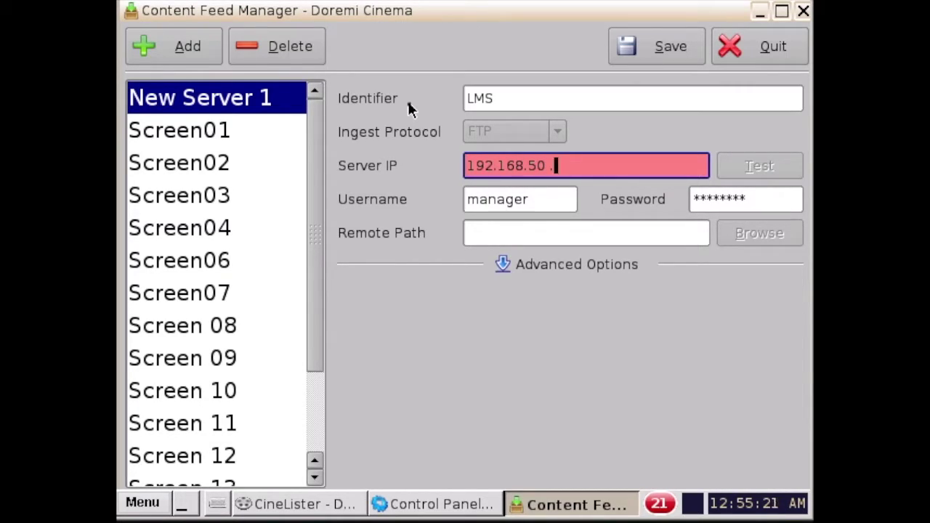
text(200)
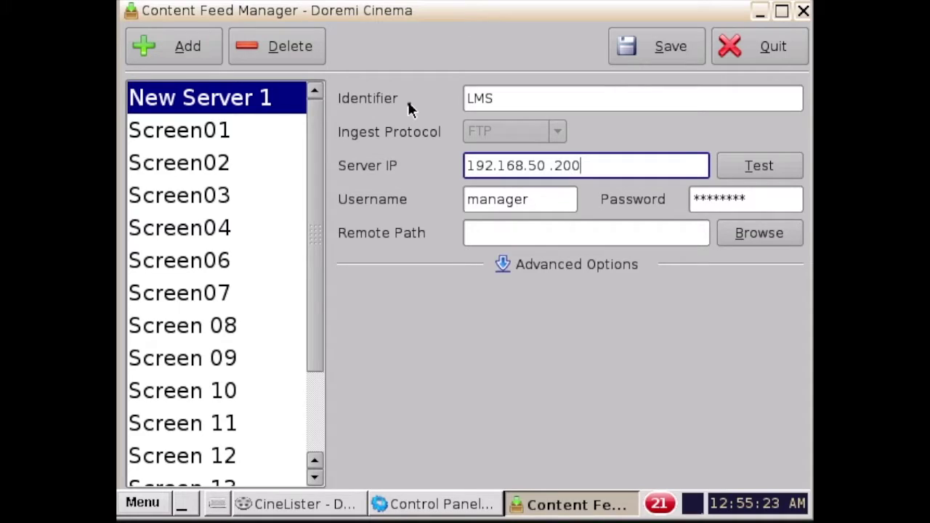
Step: Replace the LMS FTP username and password, and set remote path to /lms-data
drag(546, 198, 419, 207)
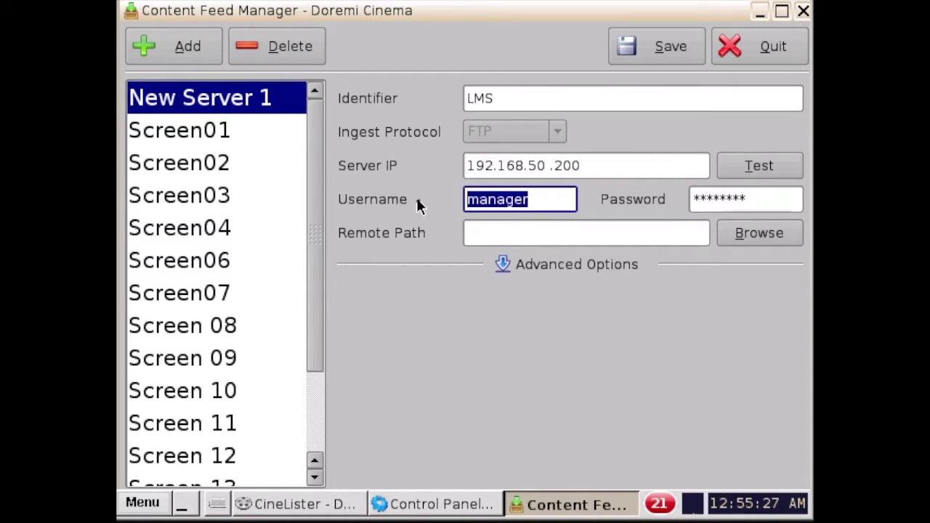
text(pullingest)
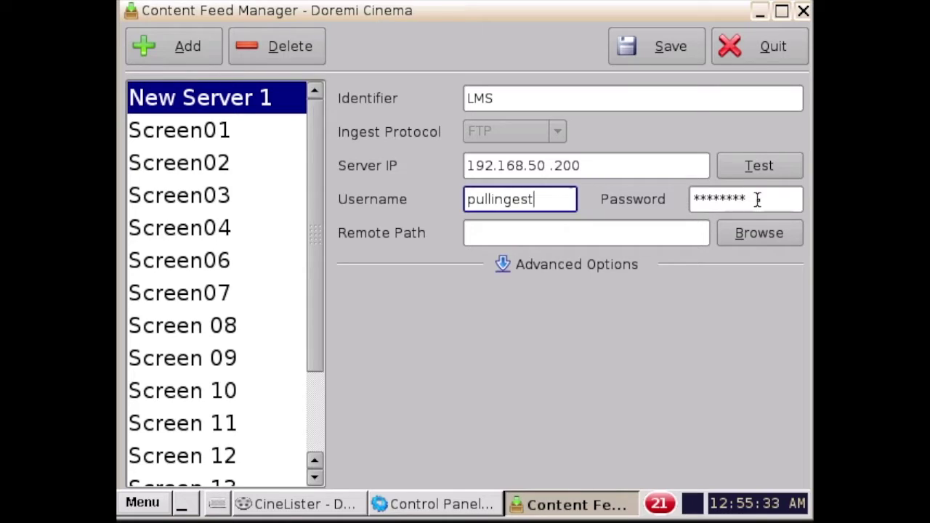
drag(757, 200, 592, 186)
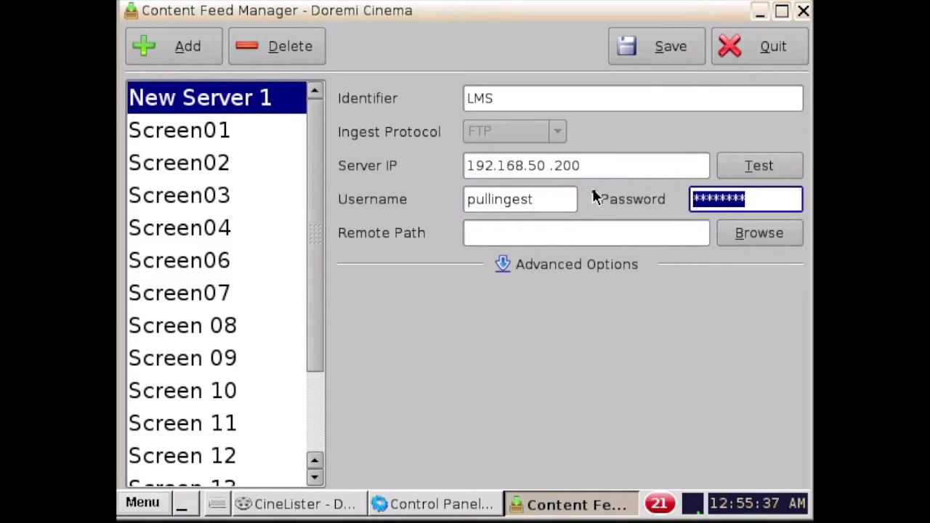
text(******)
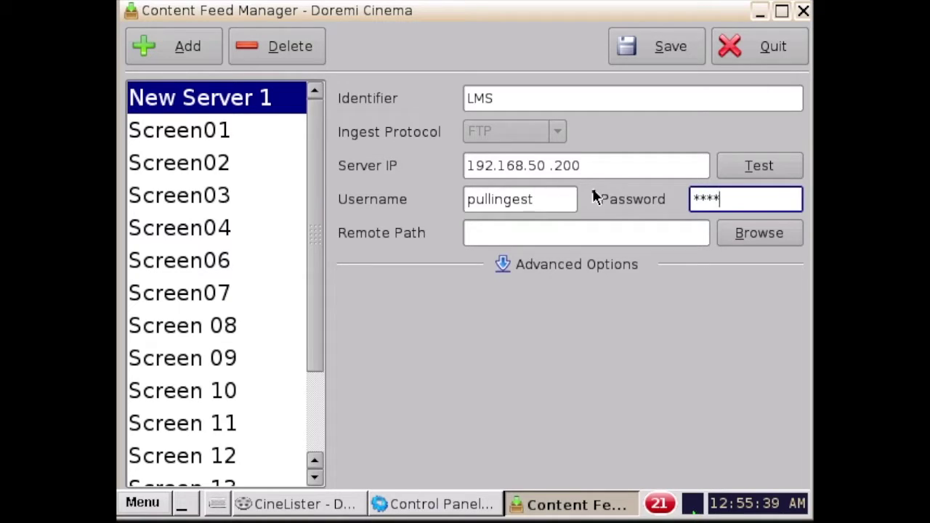
text(****)
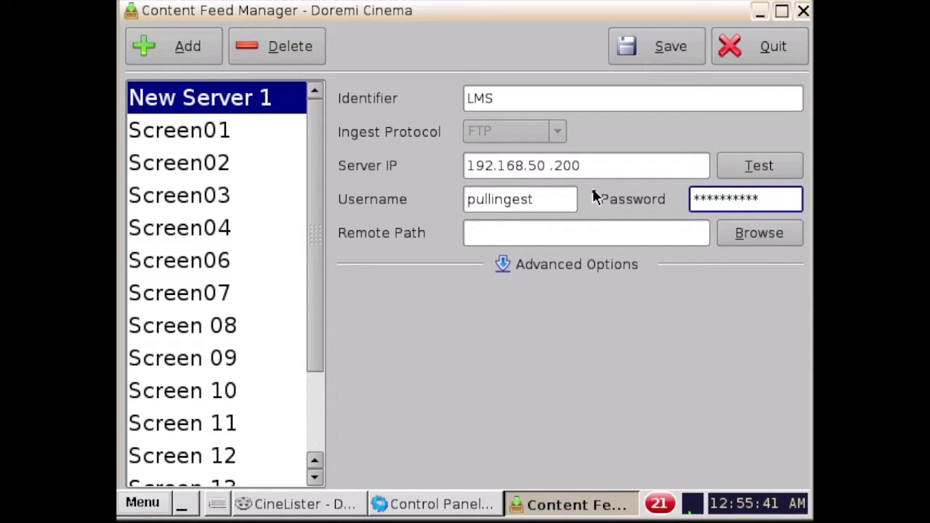
click(626, 231)
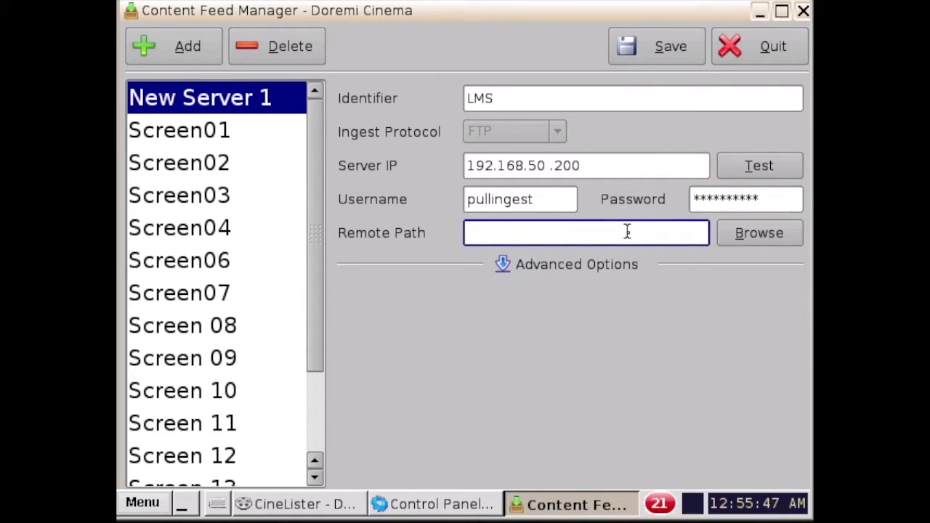
text(/)
text(lms-)
text(data)
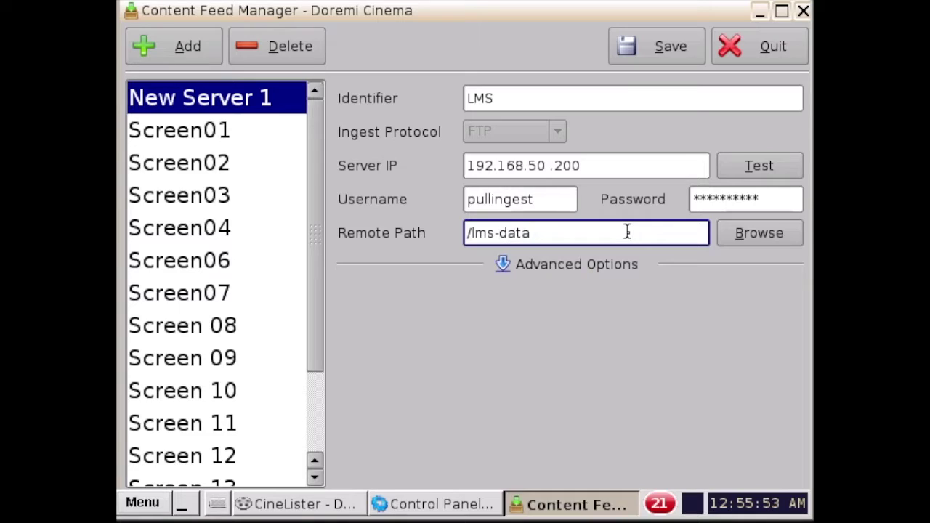
Step: Confirm the LMS FTP test succeeds, save the entry, and close Content Feed Manager
click(765, 168)
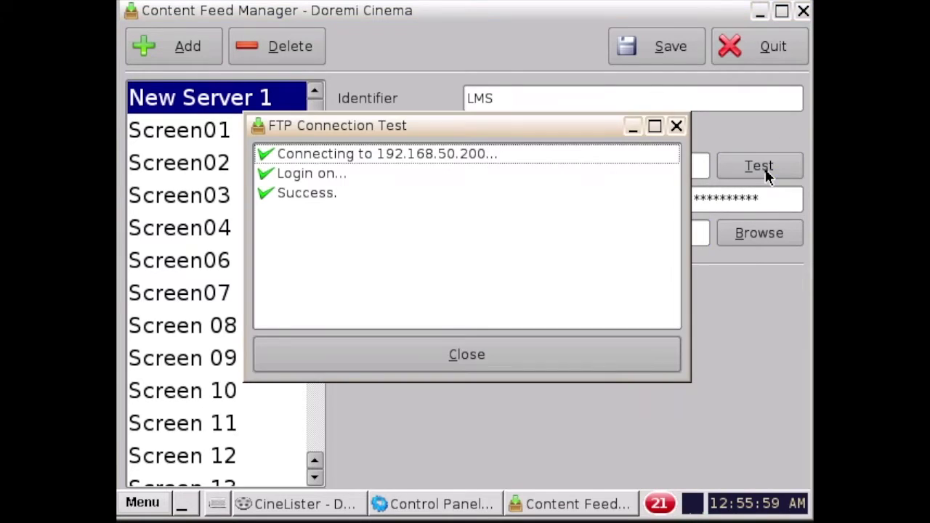
click(525, 355)
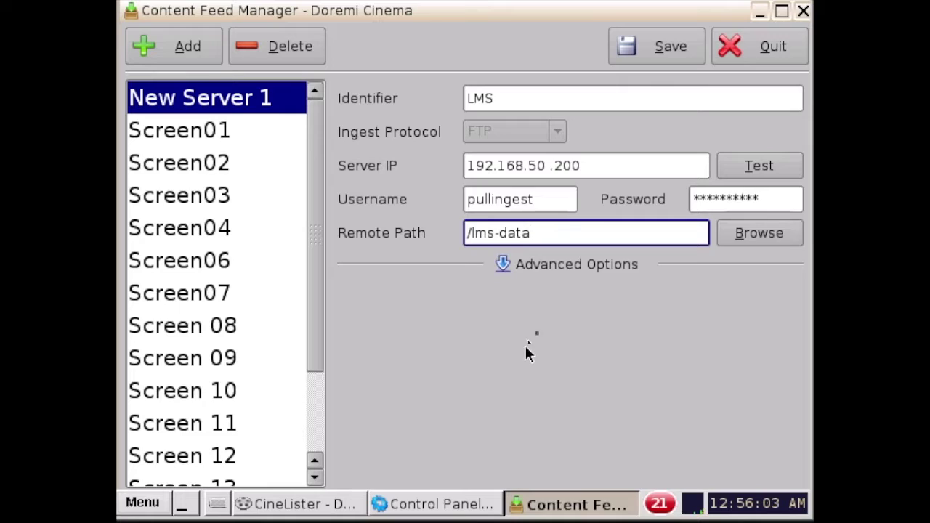
click(635, 57)
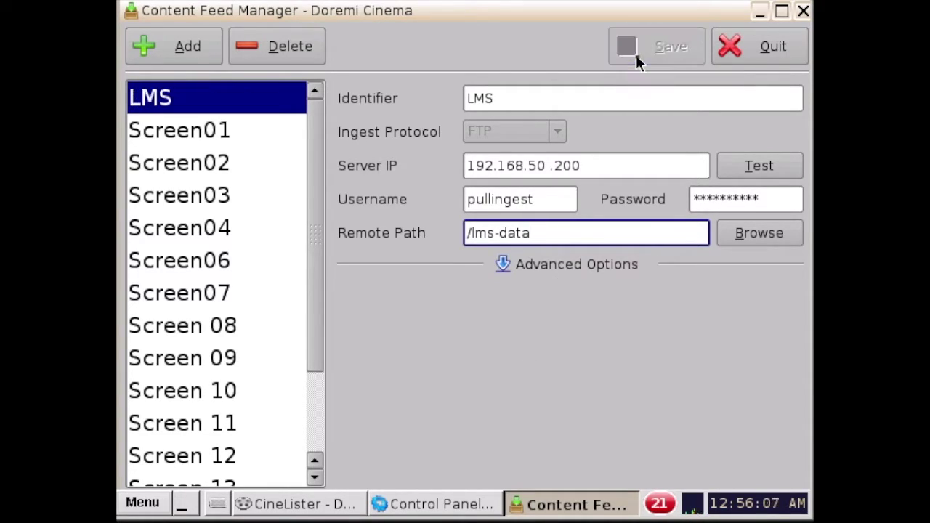
click(804, 13)
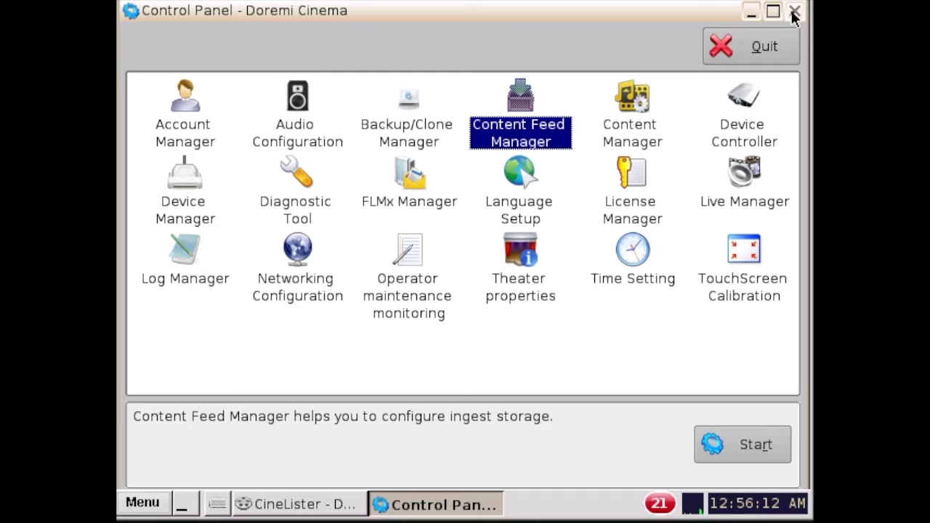
Step: Close the Control Panel, launch Ingest Manager from Doremi Apps, and dismiss the empty Local Storage scan
click(794, 17)
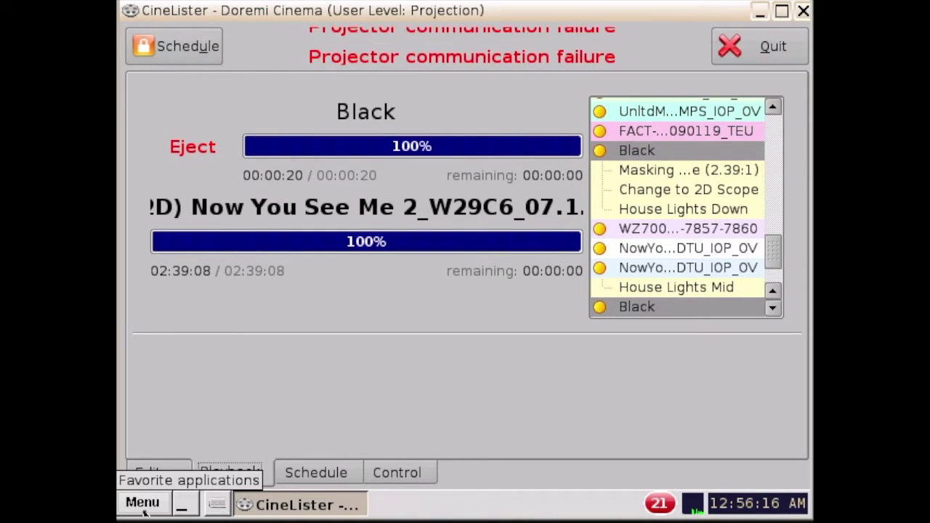
click(143, 503)
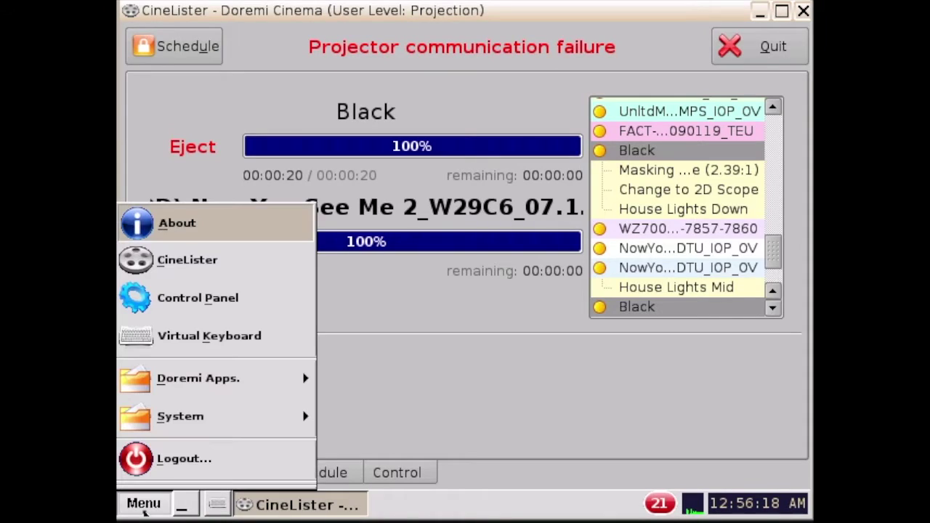
click(181, 381)
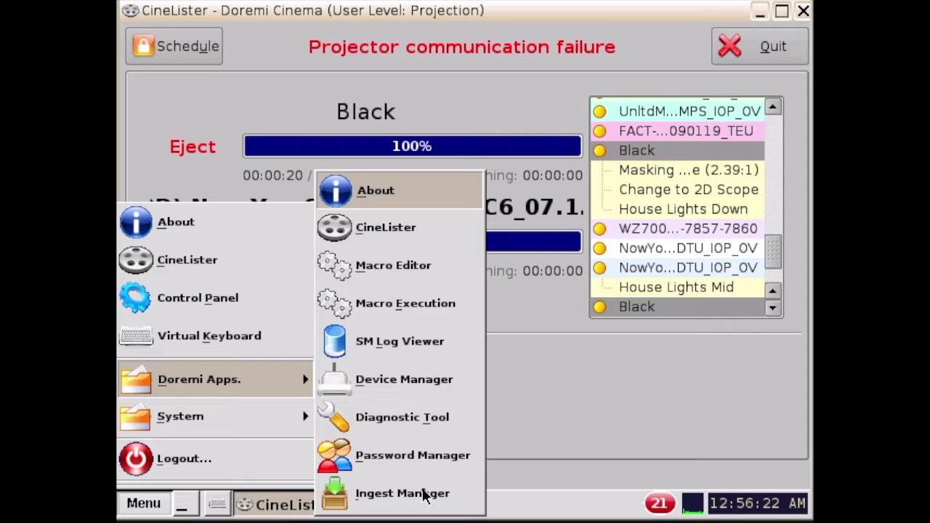
click(424, 495)
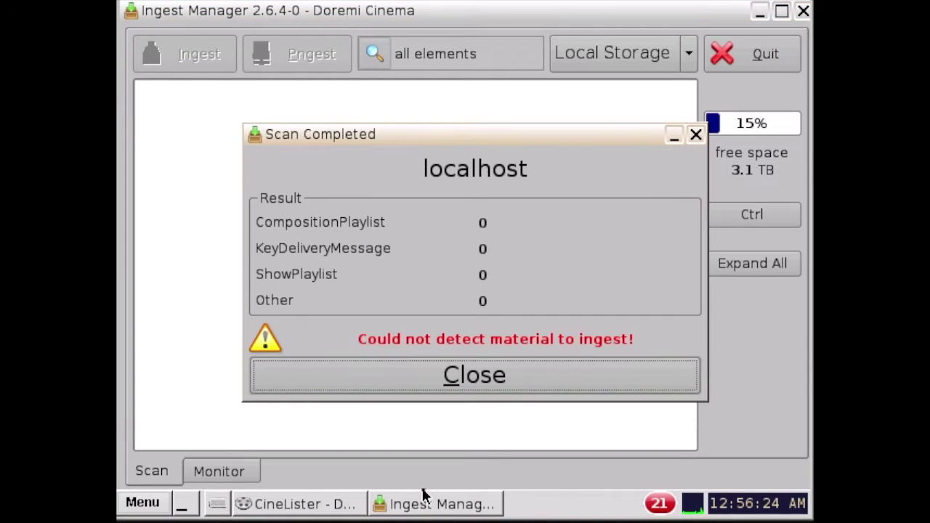
click(486, 369)
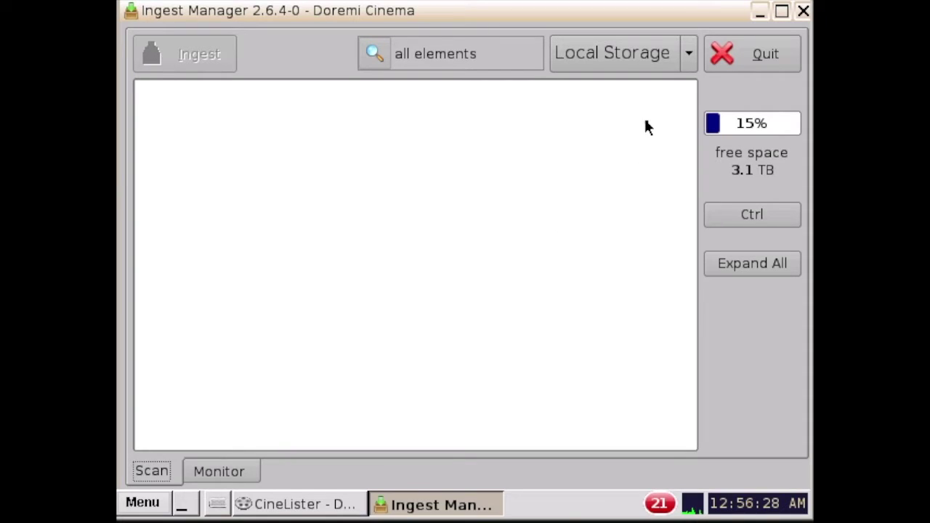
click(689, 59)
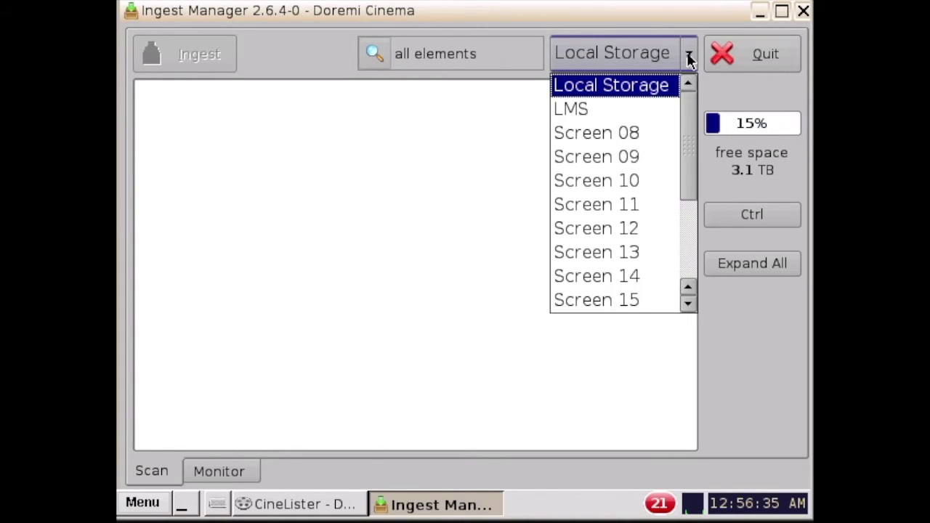
Step: Choose LMS as the storage source to scan it for content
click(573, 111)
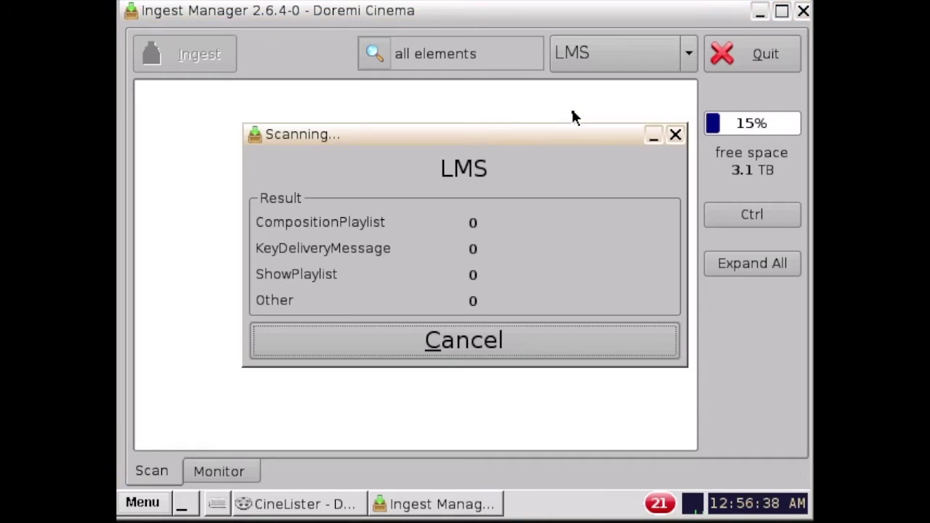